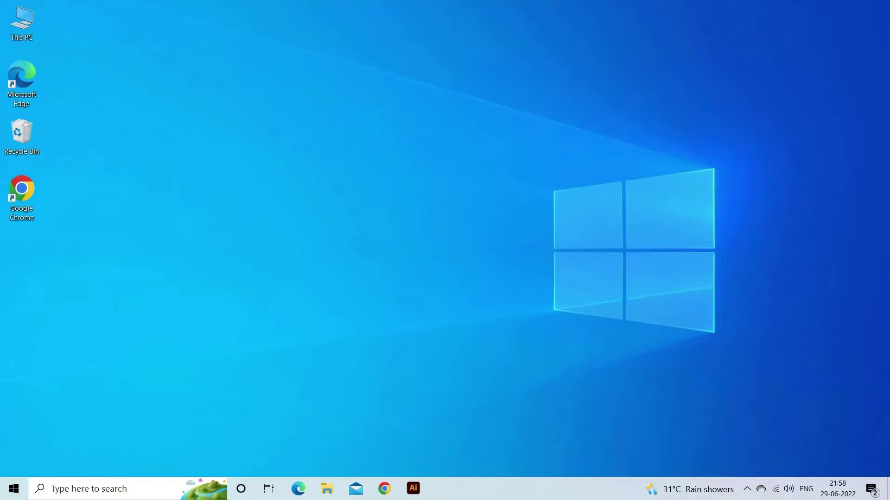
- Open Command Prompt as administrator from the Start search
left_click(97, 486)
type("cmd")
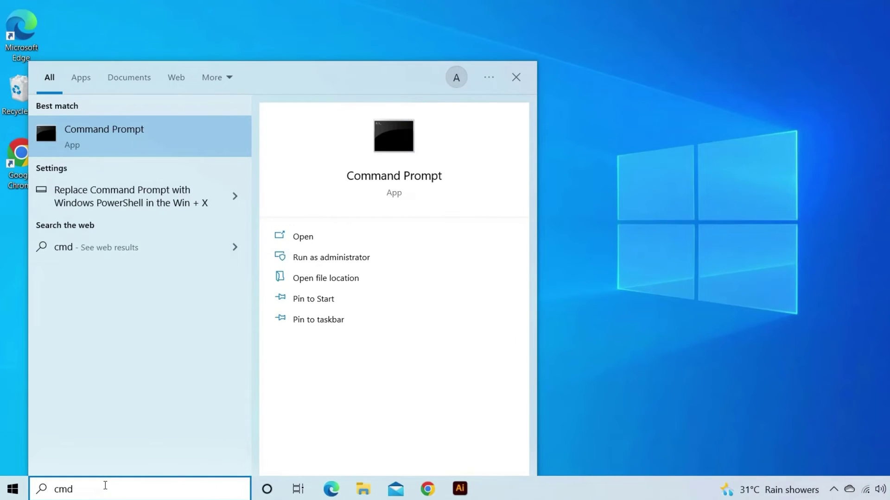
right_click(129, 142)
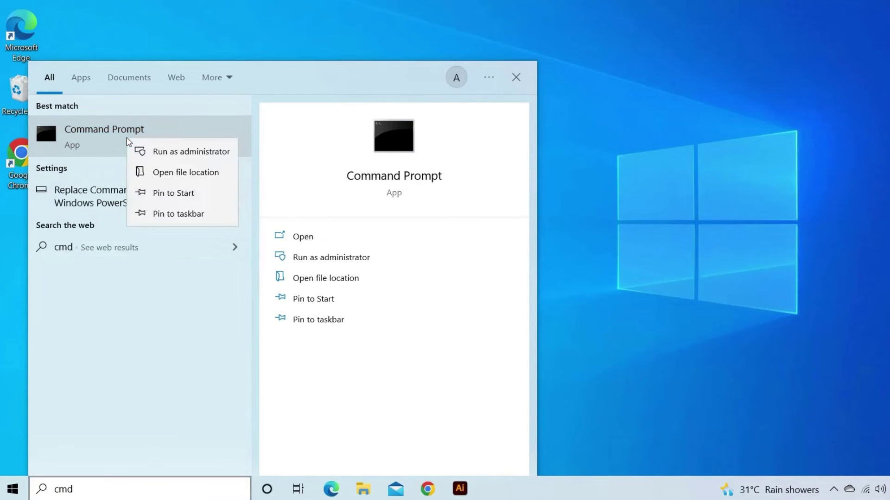
left_click(192, 152)
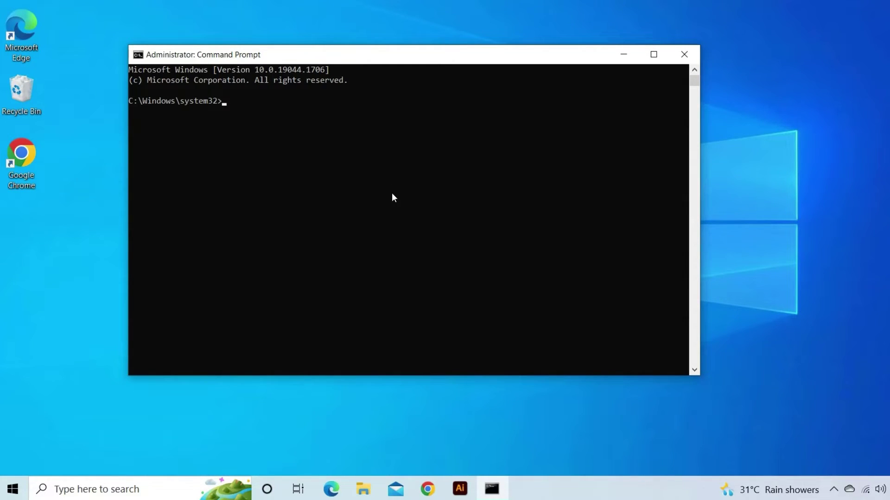
- Run chkdsk /f, confirm checking the drive at next restart, and close the window
type("chkdsk")
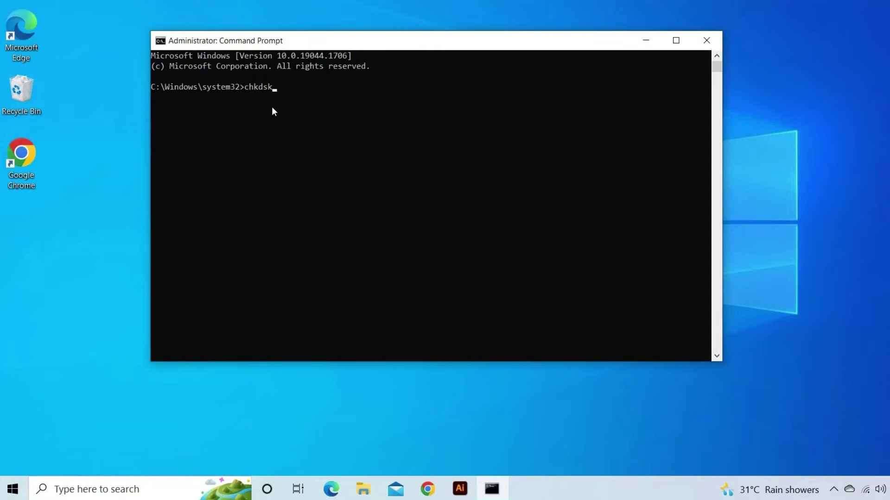
type(" /f")
key("Return")
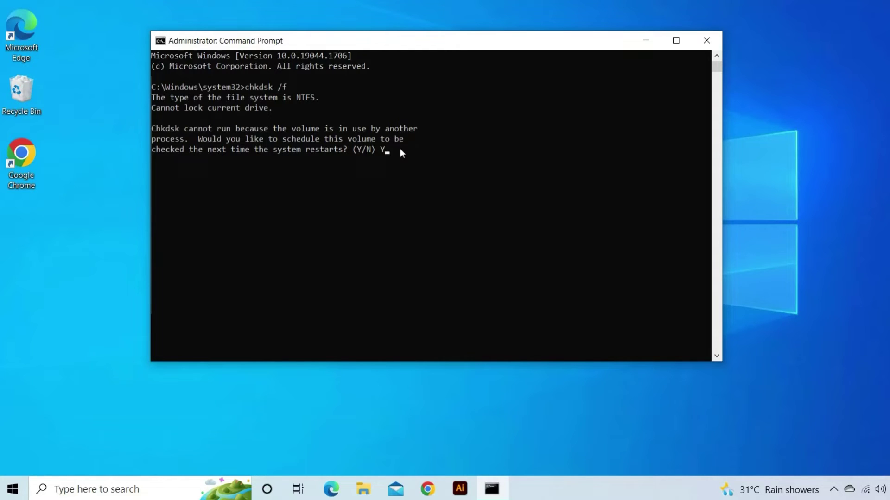
key("Return")
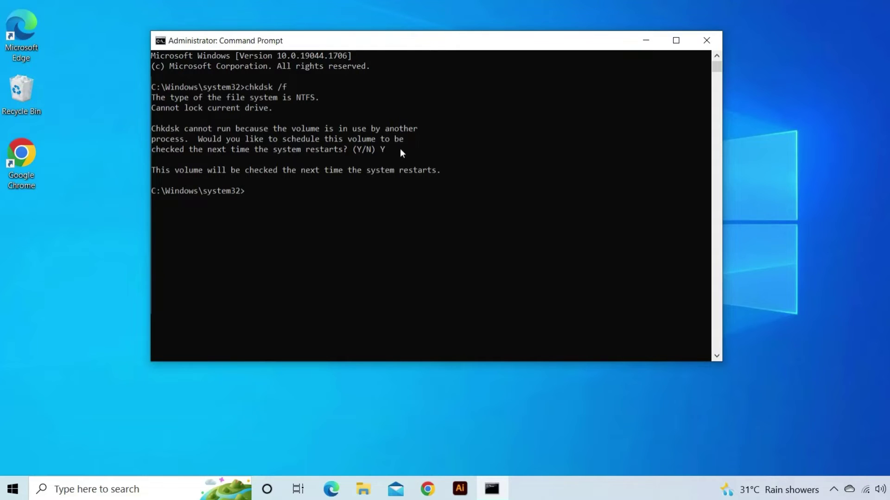
key("alt+F4")
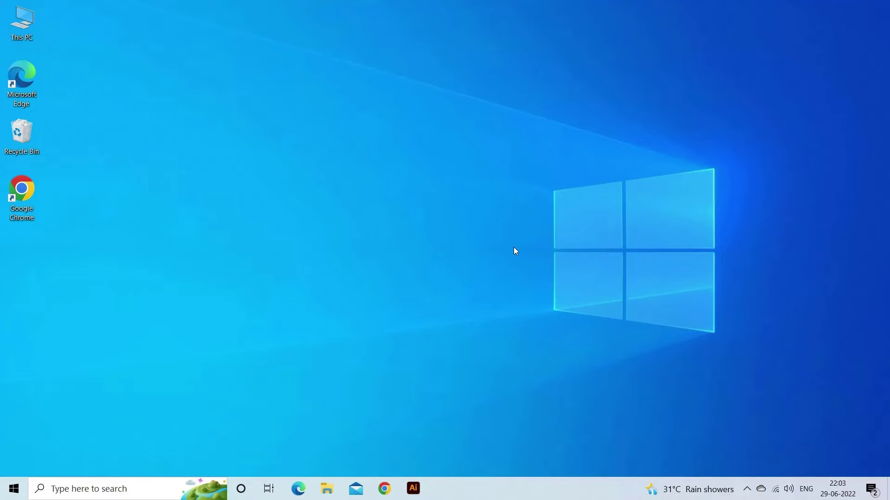
- Launch an administrator Command Prompt from Run with Ctrl+Shift+Enter and run SFC/scannow
key("super+r")
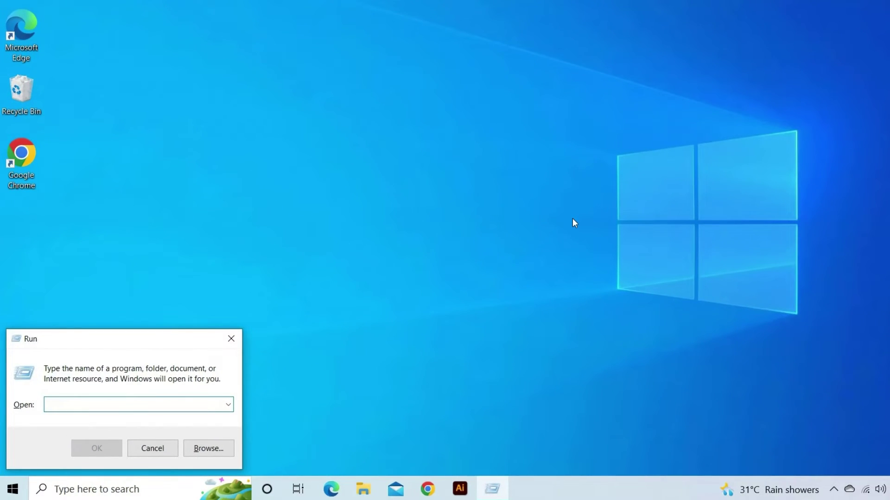
type("CMD")
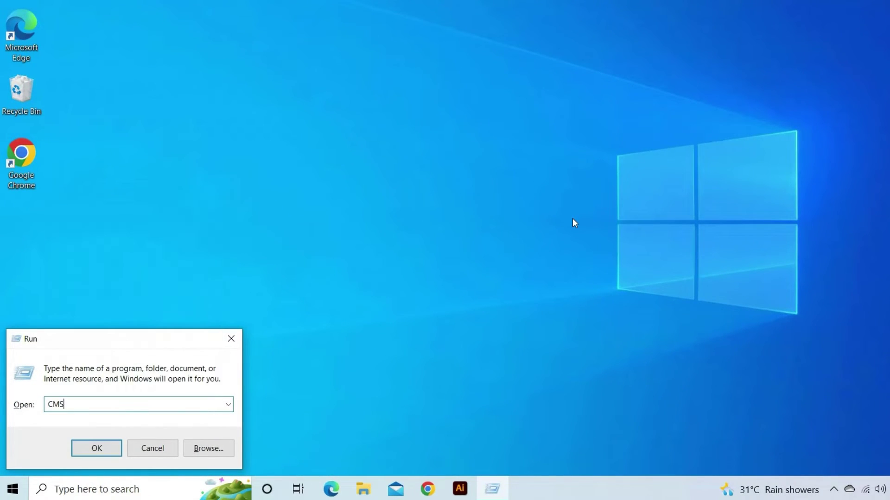
key("ctrl+shift+Return")
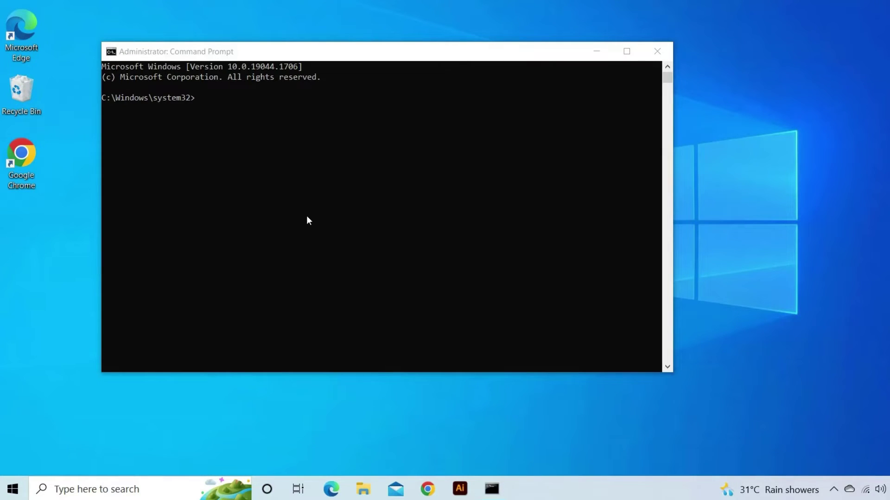
left_click(215, 111)
type("SFC/s")
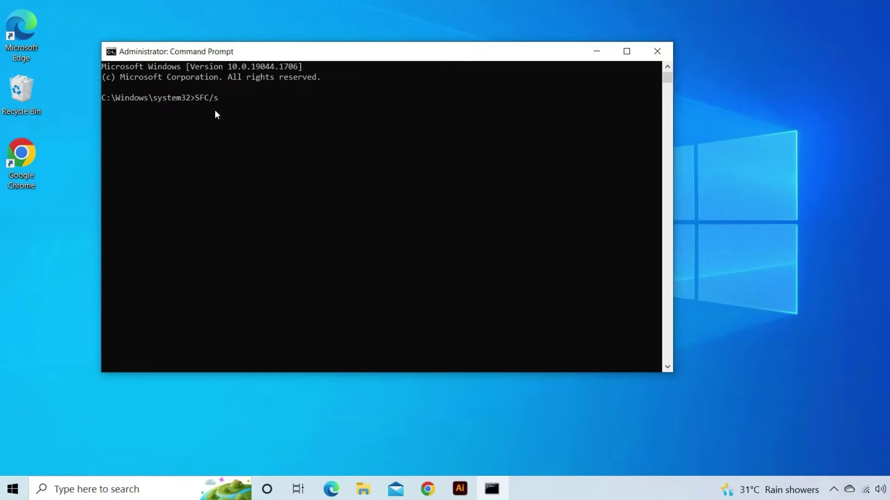
type("cannow")
key("Return")
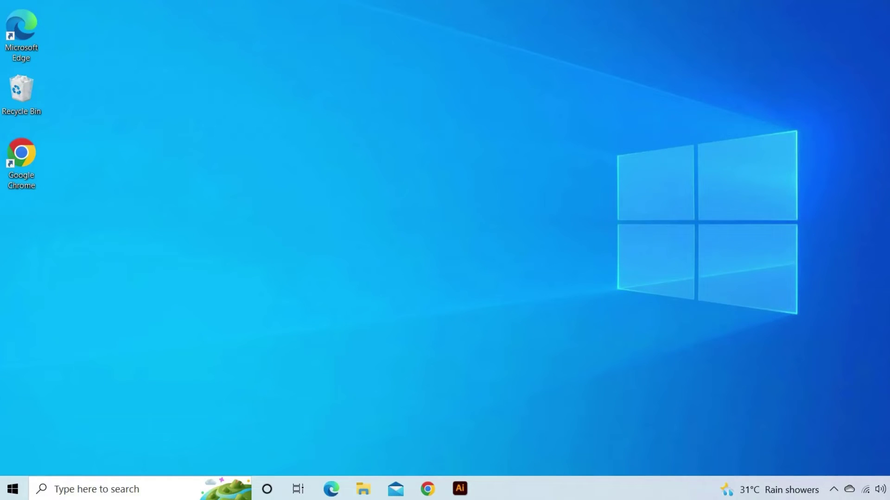
- Open Command Prompt from Run and execute dism /Online /Cleanup-Image /RestoreHealth
key("super+r")
type("cmd")
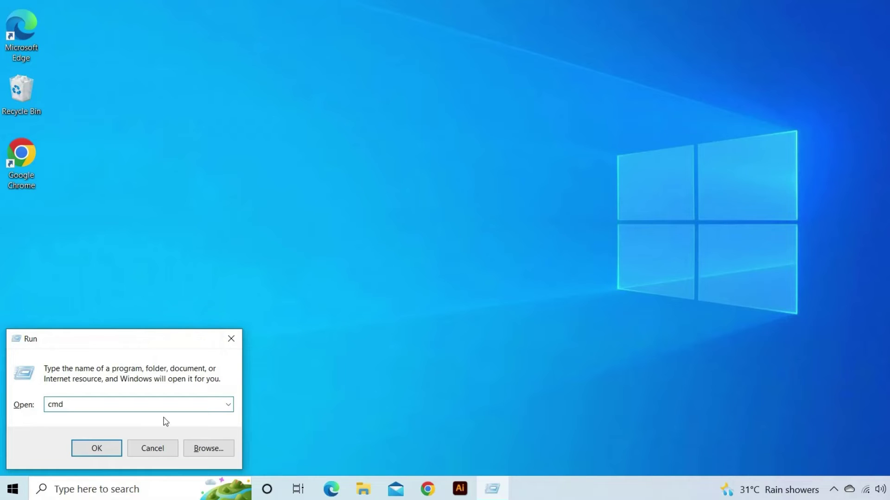
left_click(113, 453, "ctrl+shift")
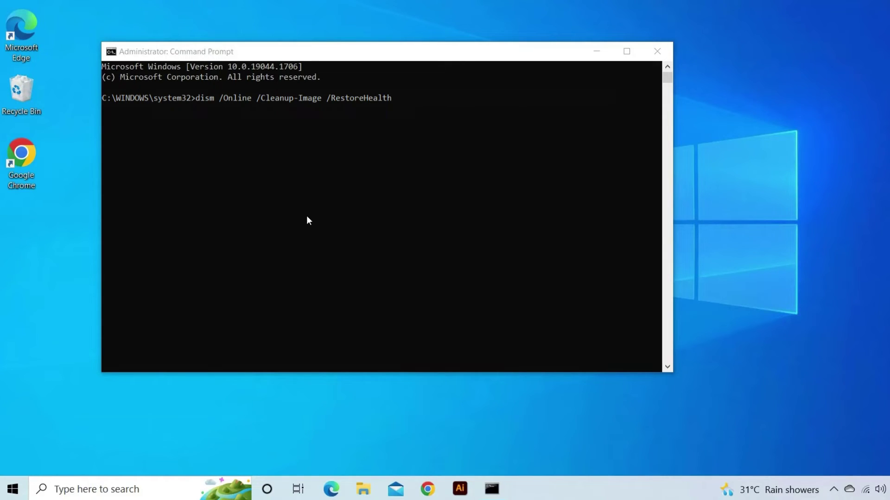
key("Return")
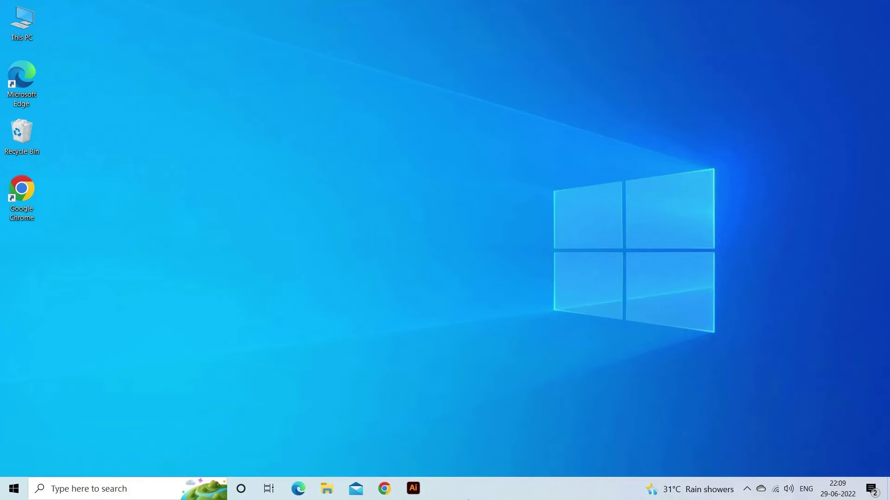
- Open Control Panel from search and switch View by from Large icons to Category
left_click(99, 489)
type("contr")
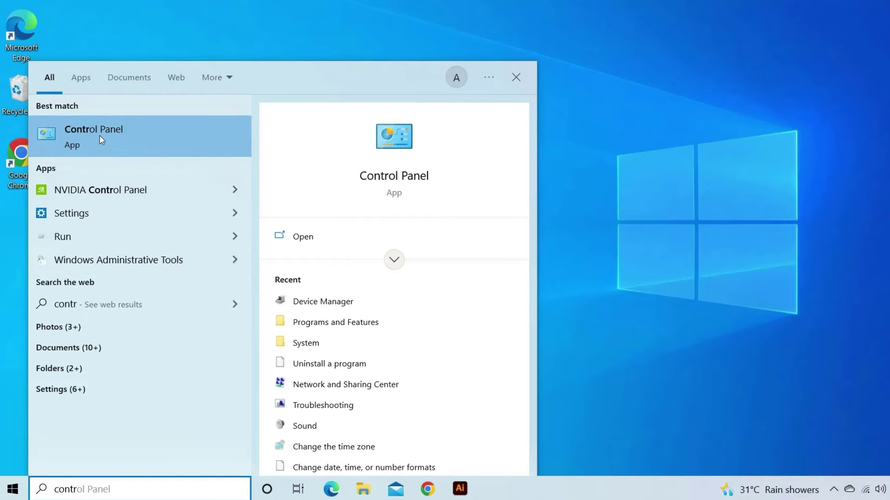
left_click(105, 135)
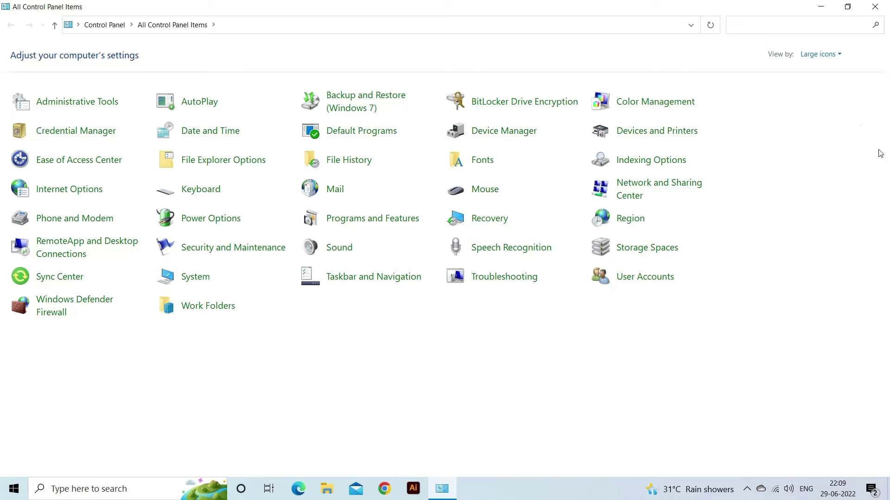
left_click(819, 56)
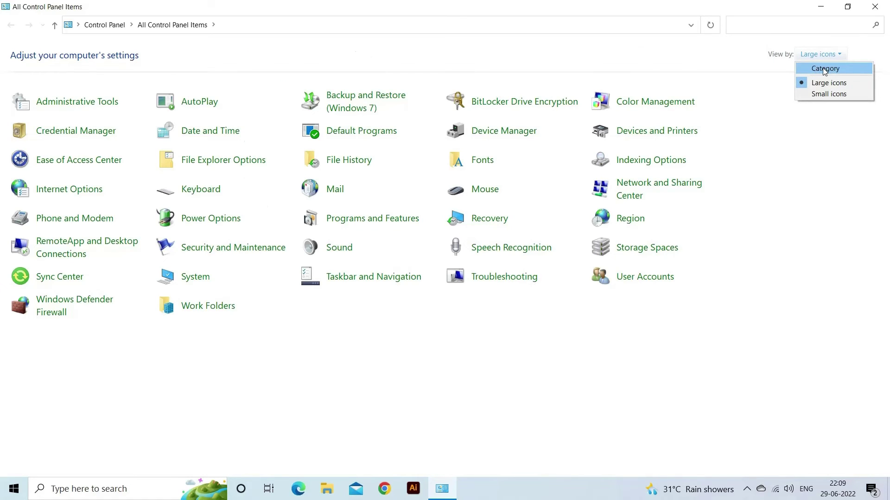
left_click(824, 70)
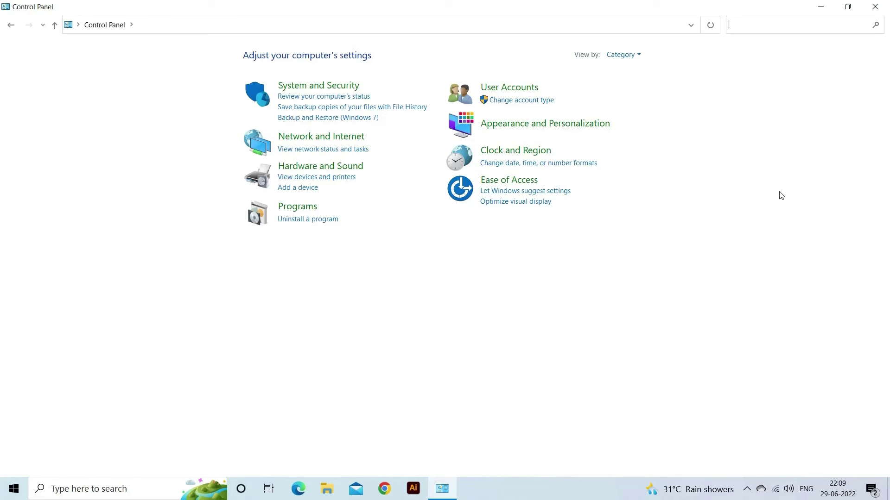
- Open the account type options for the only user, confirm it's Administrator, and close Control Panel
left_click(530, 101)
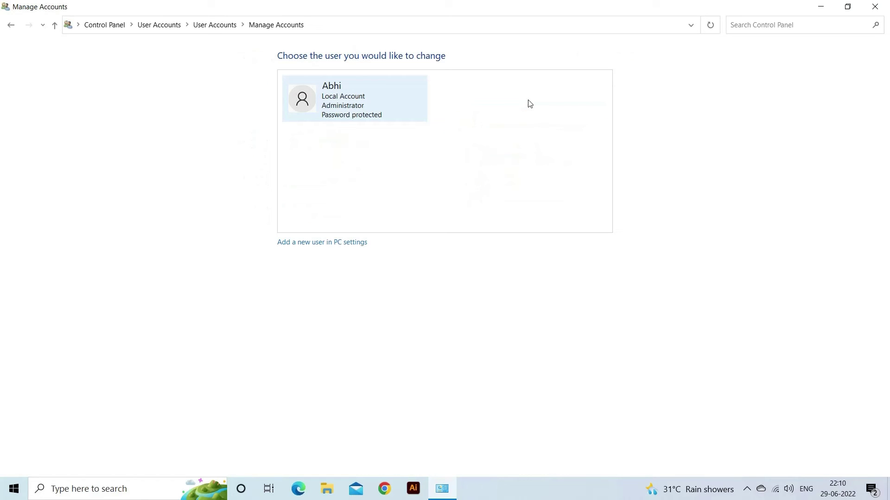
left_click(344, 105)
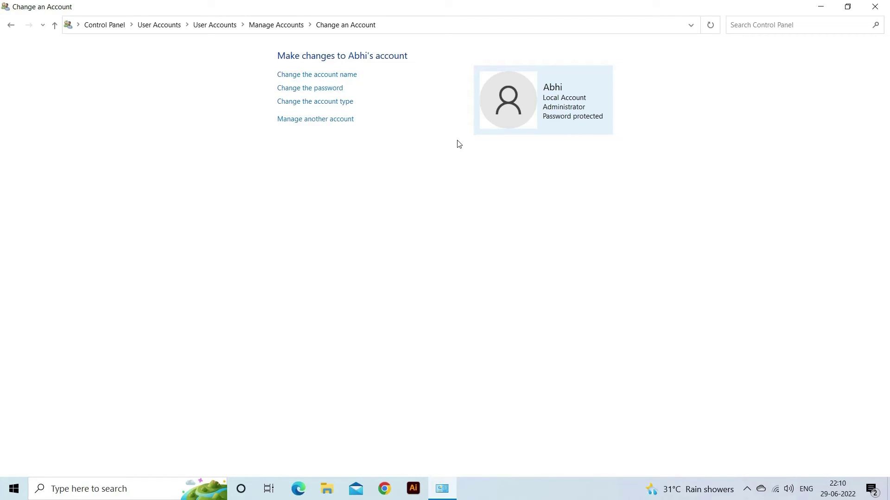
left_click(331, 107)
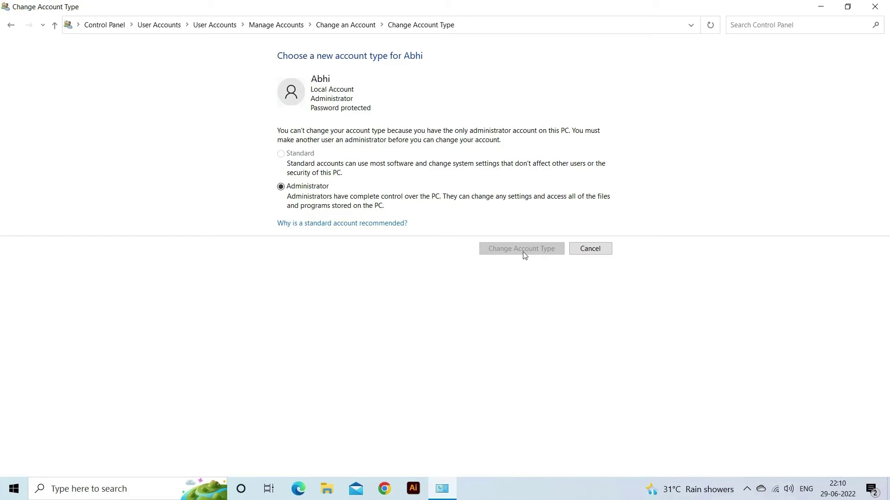
left_click(887, 5)
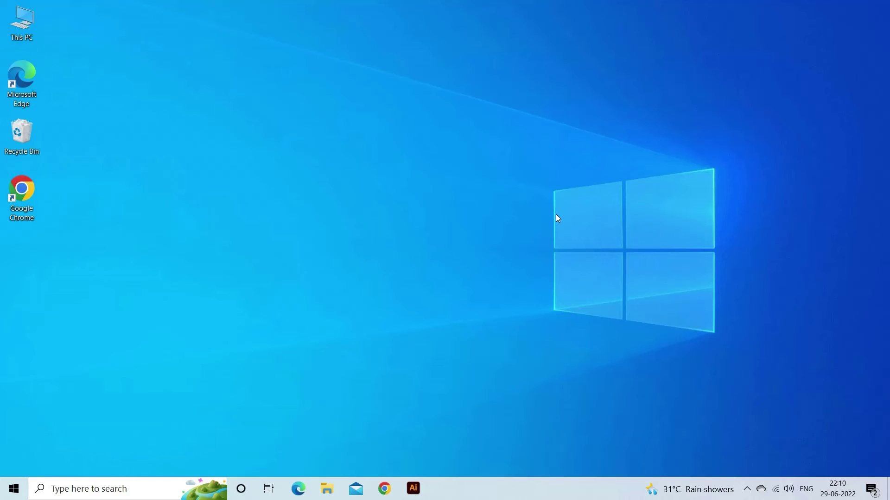
- Open Command Prompt as administrator from the Start search
key("super")
type("com")
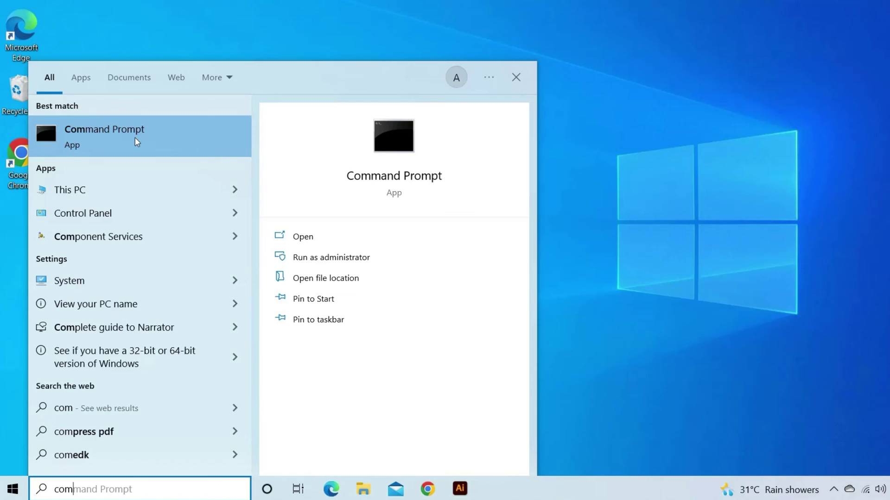
right_click(135, 138)
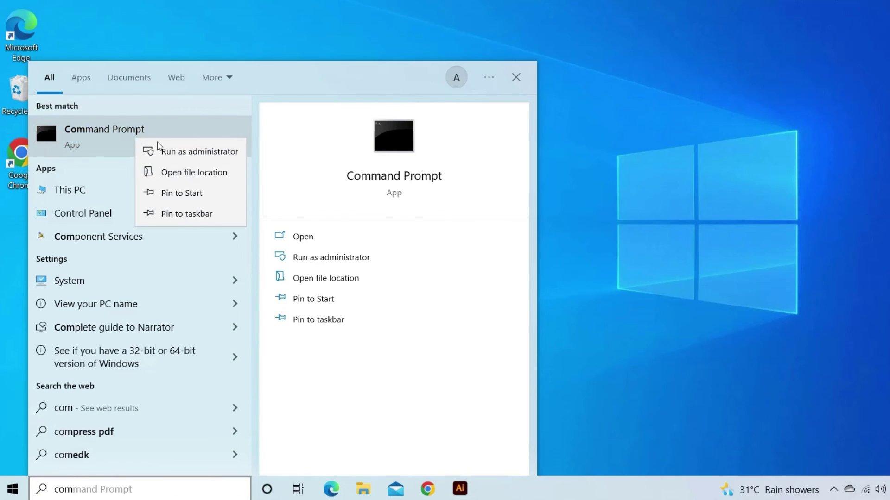
left_click(185, 154)
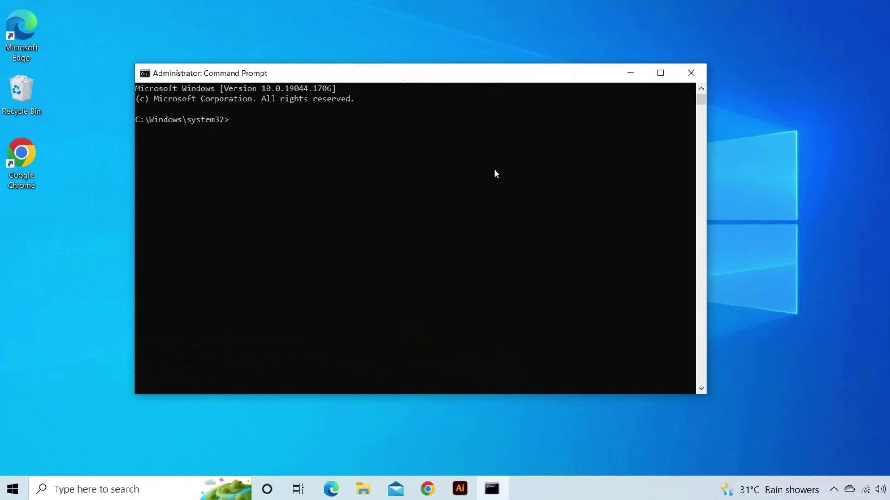
- Show help for convert, discard the draft 'convert c: /NTFS:' line, and exit
type("help convert")
key("Return")
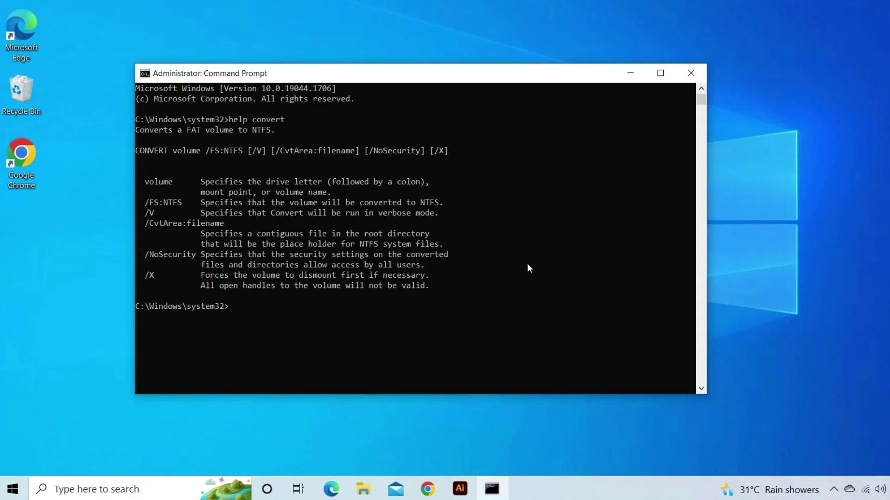
type("convert c: /NTFS:")
key("Escape")
type("exit")
key("Return")
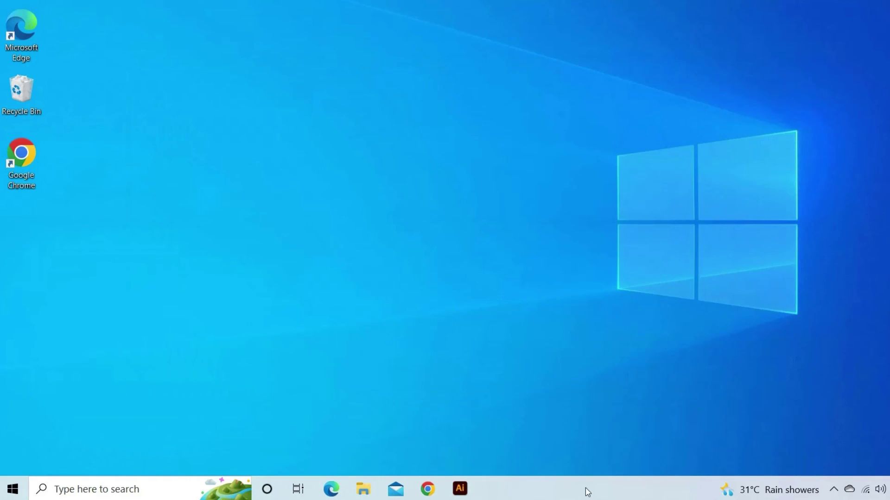